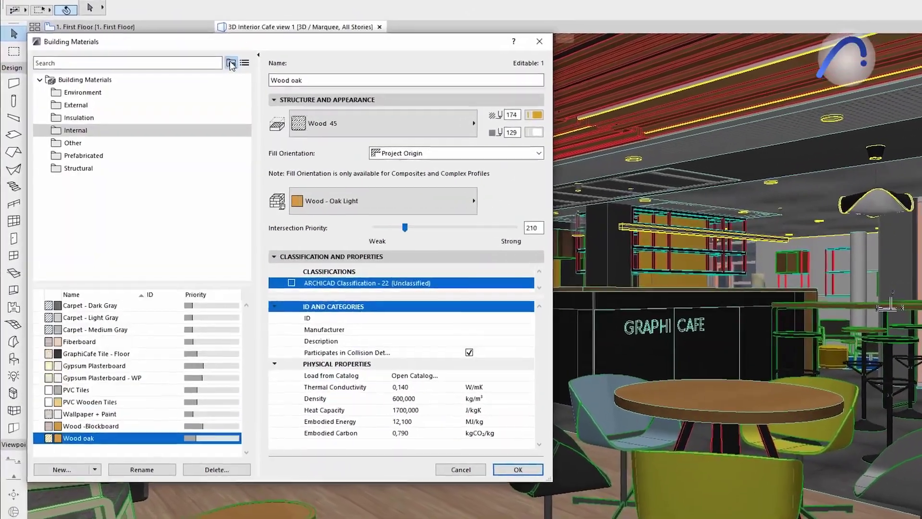
Step: Browse the External and Internal folders of the building materials
left_click(206, 109)
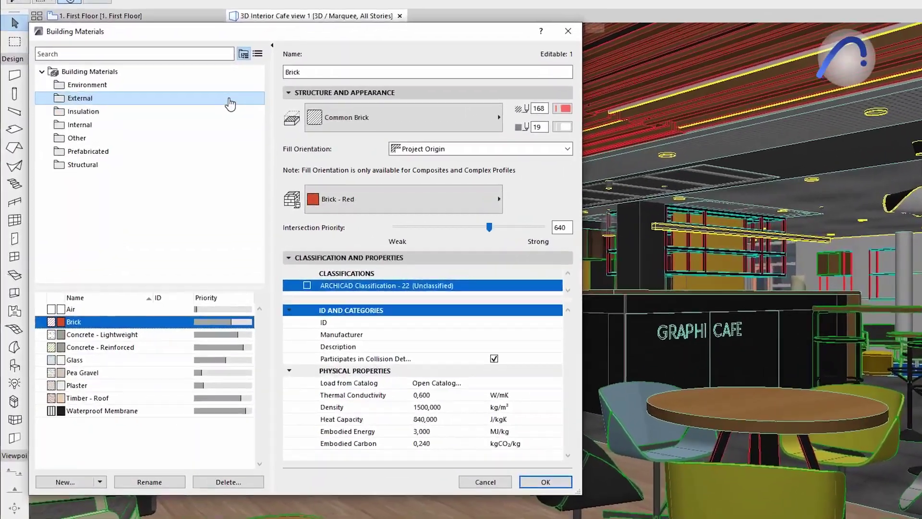
left_click(204, 124)
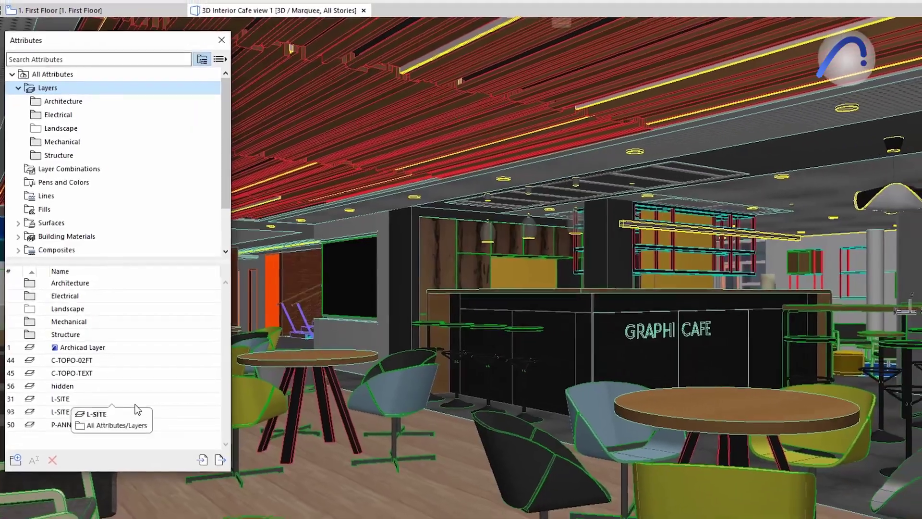
Step: Move the C-TOPO-02FT, C-TOPO-TEXT, L-SITE and L-SITE BOARDERS layers into the Landscape folder and open that folder
right_click(134, 399)
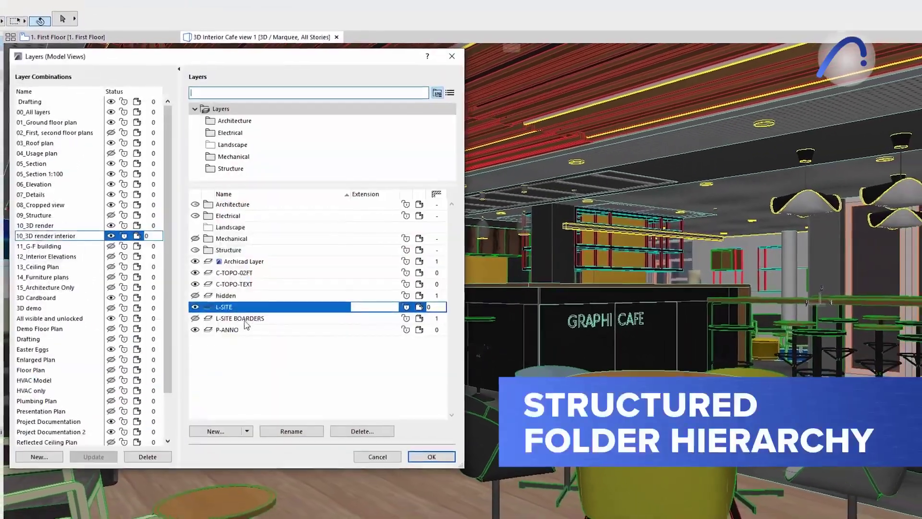
left_click_drag(278, 255, 278, 228)
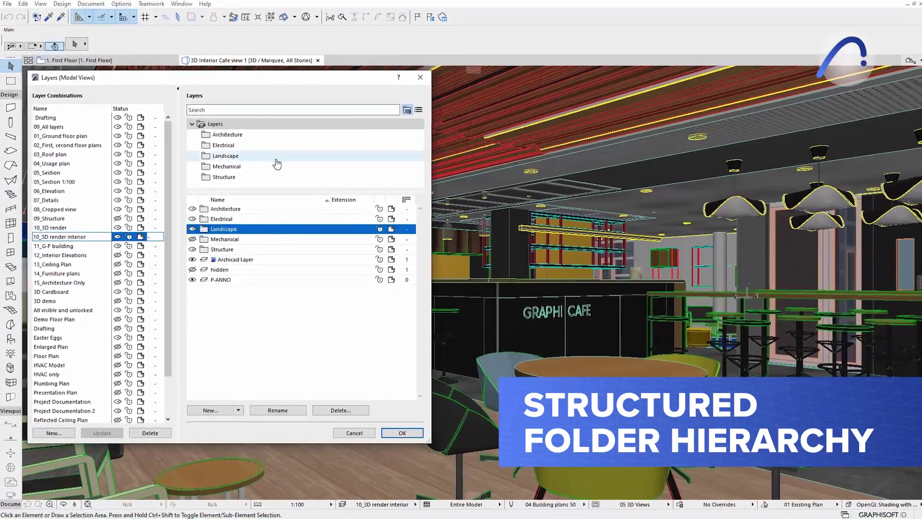
left_click(276, 158)
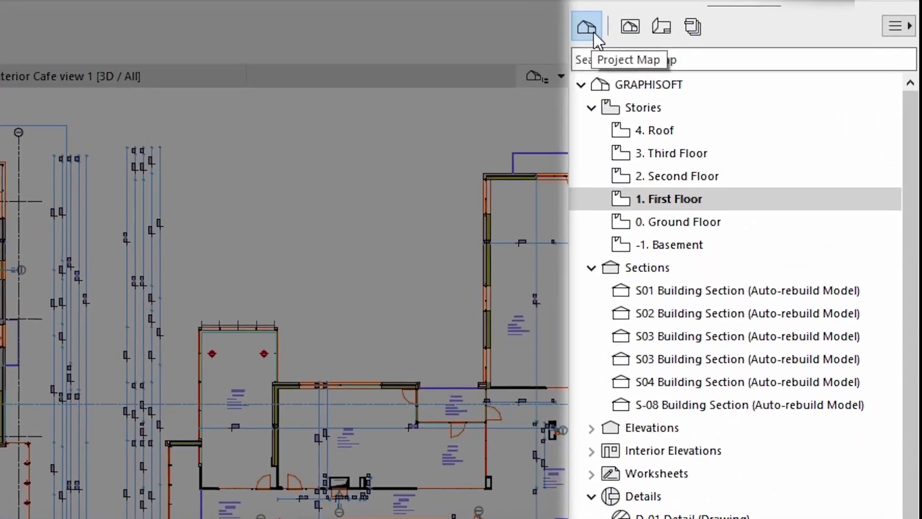
Step: Look through the View Map, Layout Book and Publisher Sets in the Navigator
left_click(787, 39)
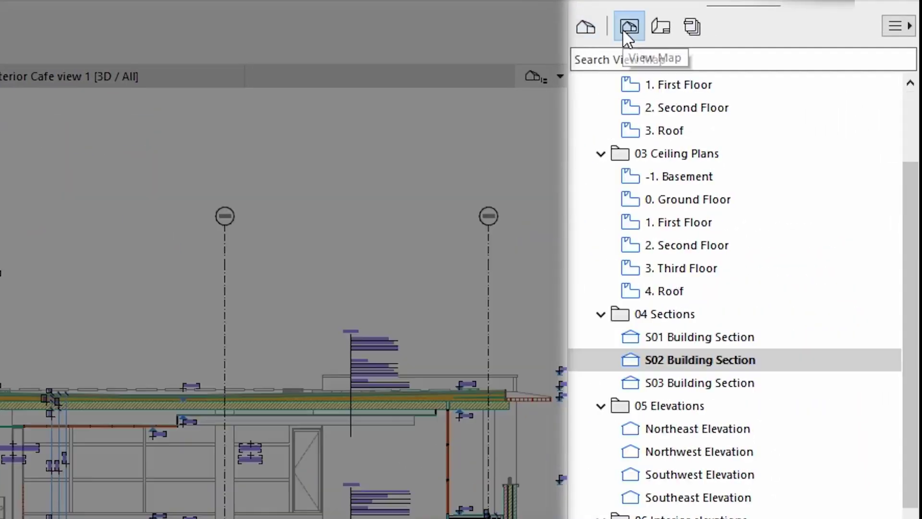
left_click(660, 29)
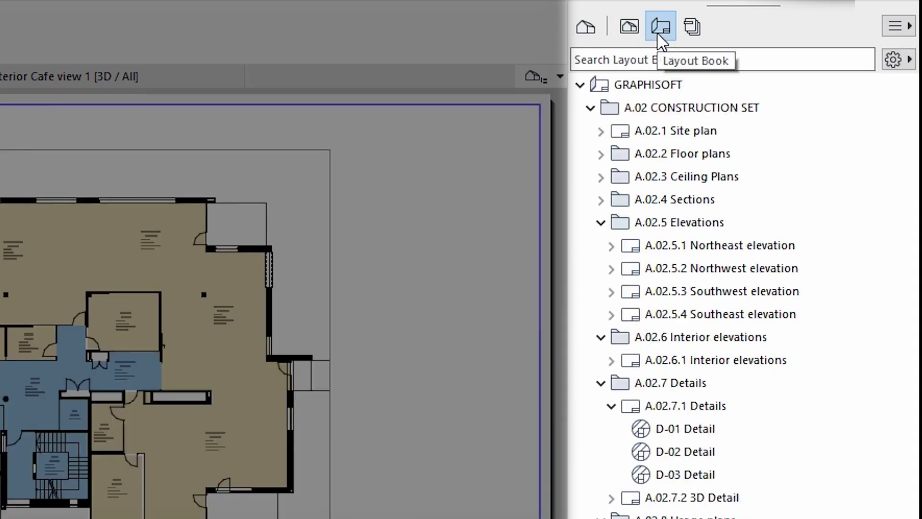
left_click(691, 29)
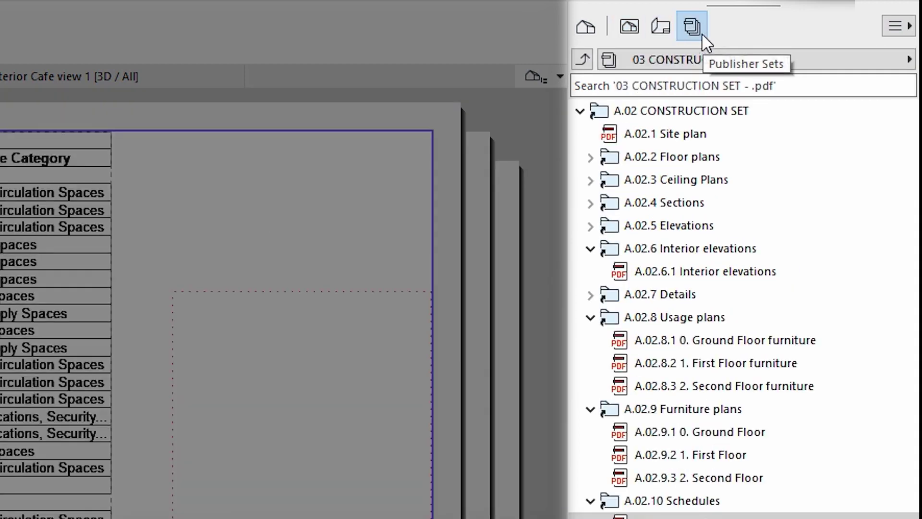
Step: Search the Project Map for "detail"
left_click(586, 27)
left_click(634, 60)
type("deta")
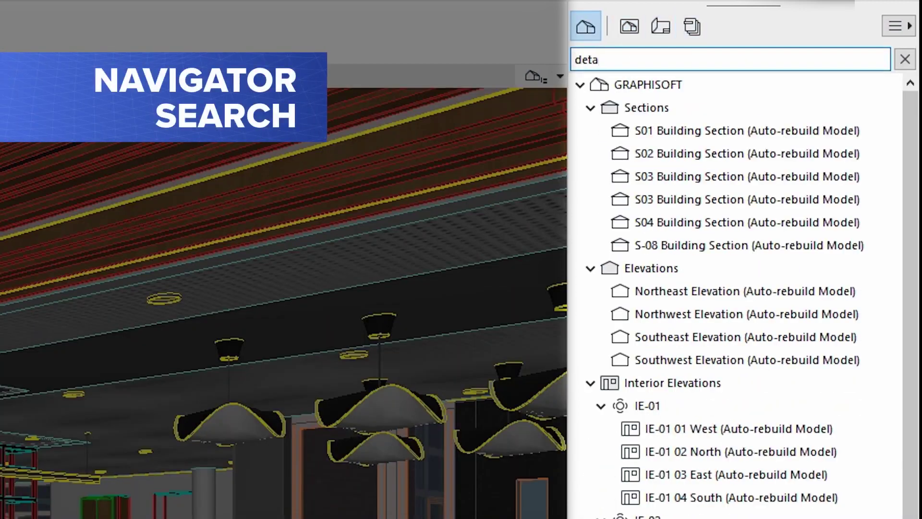
type("il")
Step: Check the "detail" search in the View Map, Layout Book and Publisher Sets, and open the A.02.7.1 Details item
left_click(628, 25)
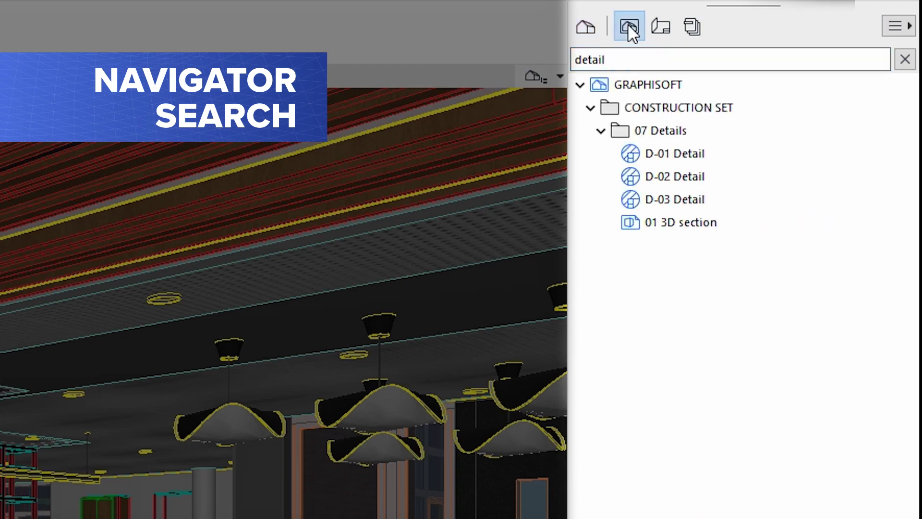
left_click(657, 36)
left_click(688, 30)
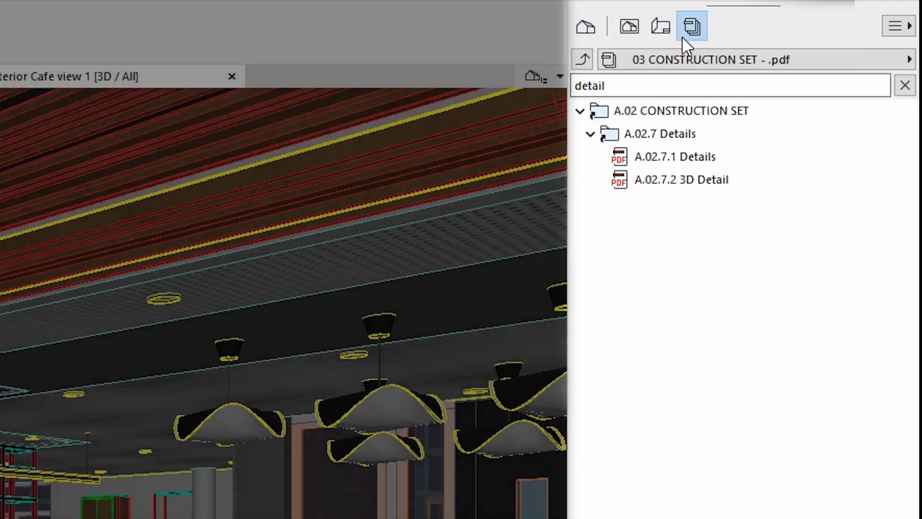
left_click(696, 154)
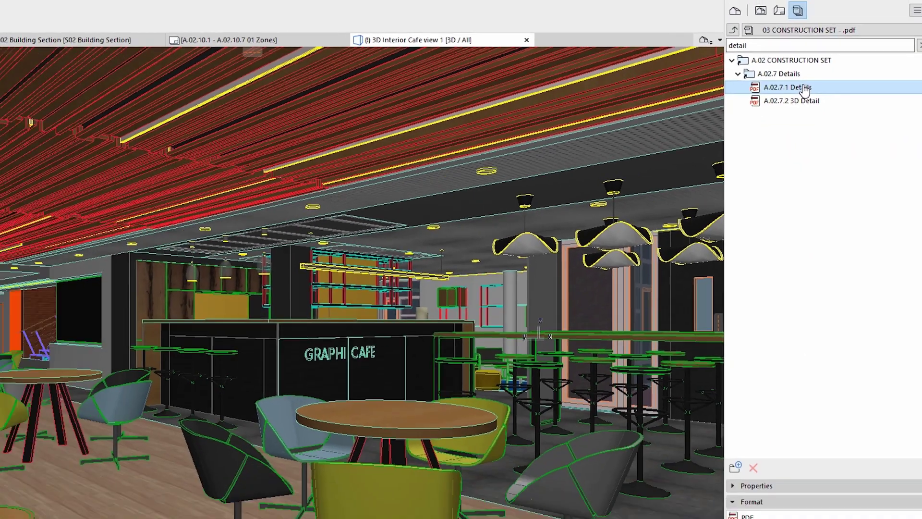
double_click(798, 88)
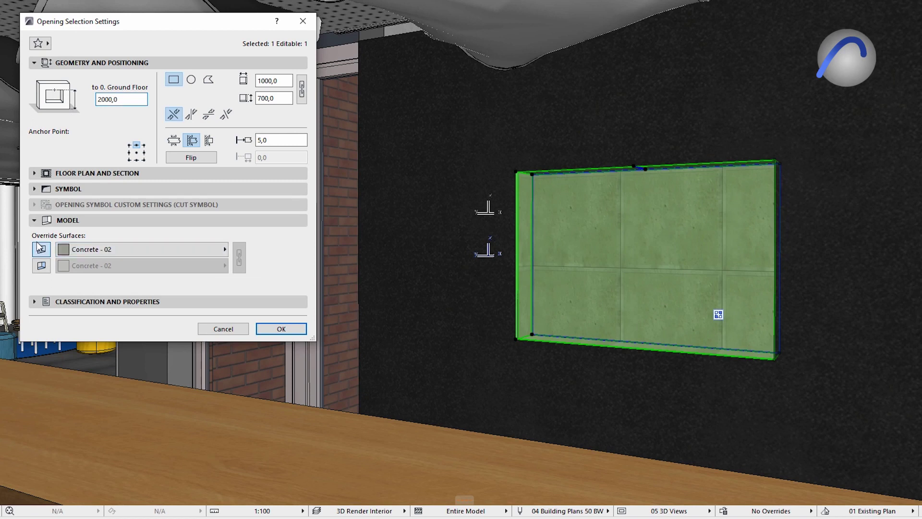
Step: Override the selected wall opening's end surface with Metal - Gold and its extrusion surface with Paint - Titanium White
left_click(226, 249)
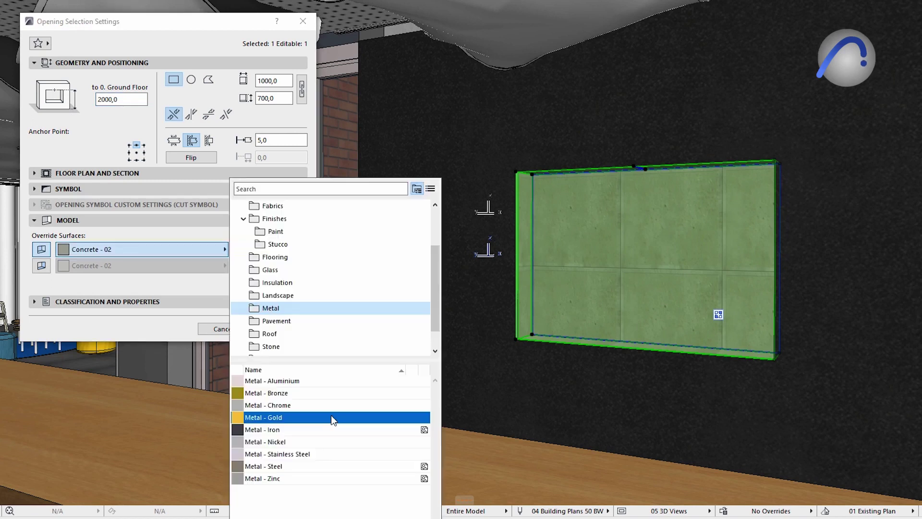
left_click(331, 415)
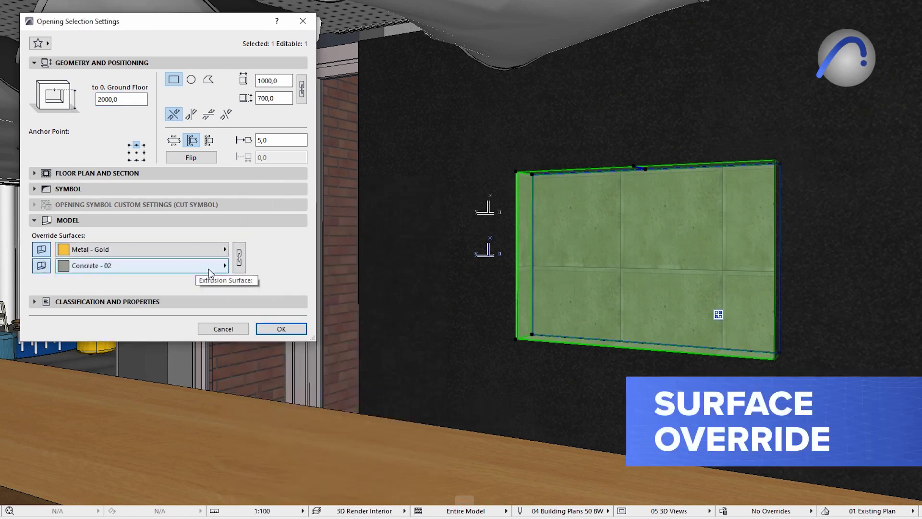
left_click(208, 269)
left_click(356, 504)
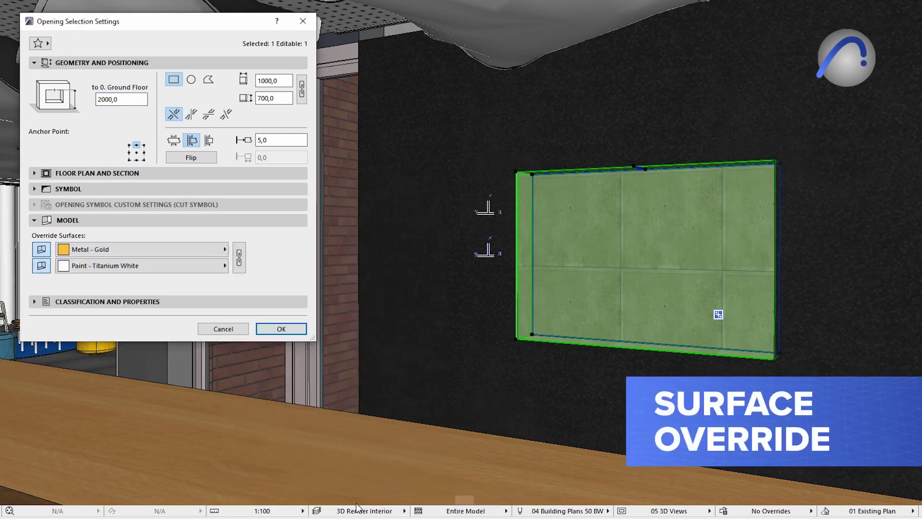
left_click(280, 329)
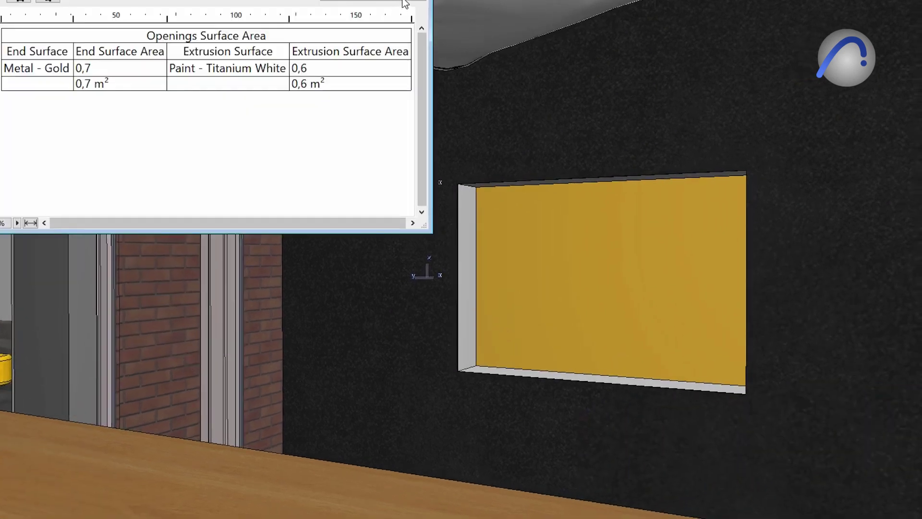
Step: Open the scheme settings of the Openings schedule and bring up the available fields
left_click(411, 1)
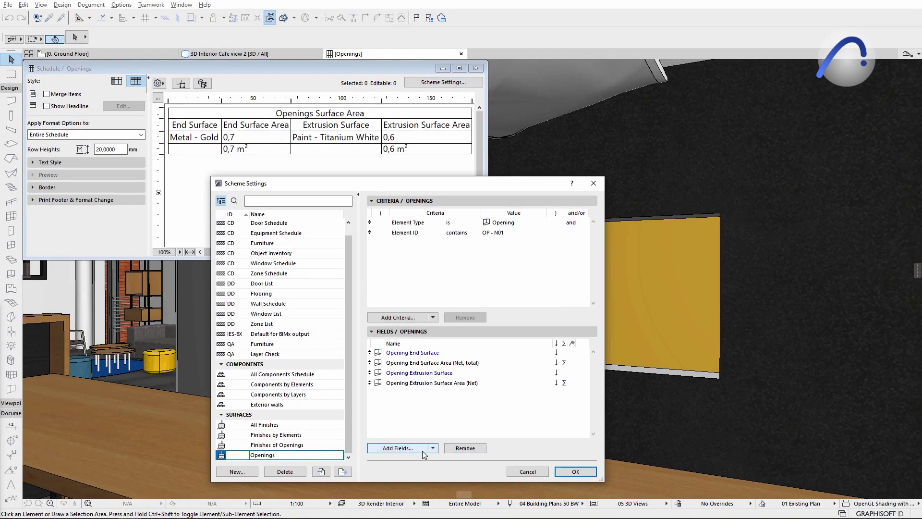
left_click(398, 447)
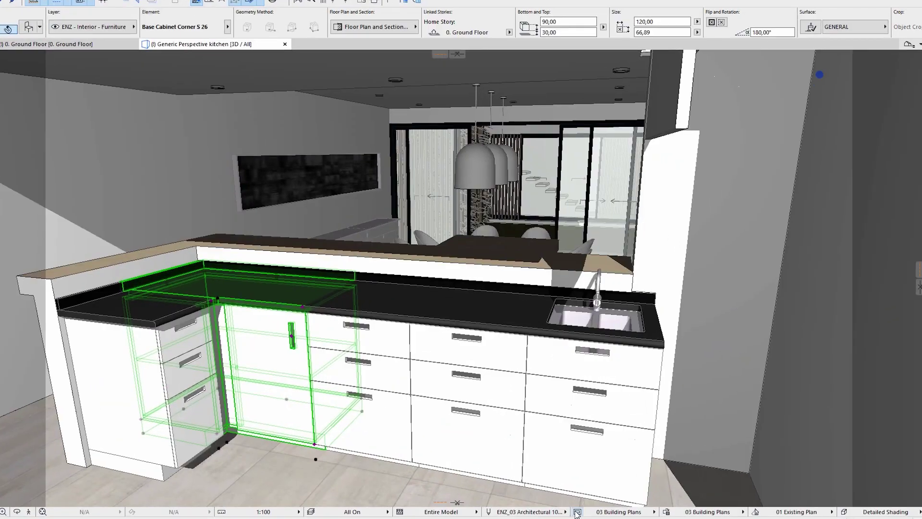
Step: Hide the counter's two side edges on the two selected kitchen base cabinets through their Edge Visibility settings
left_click(577, 512)
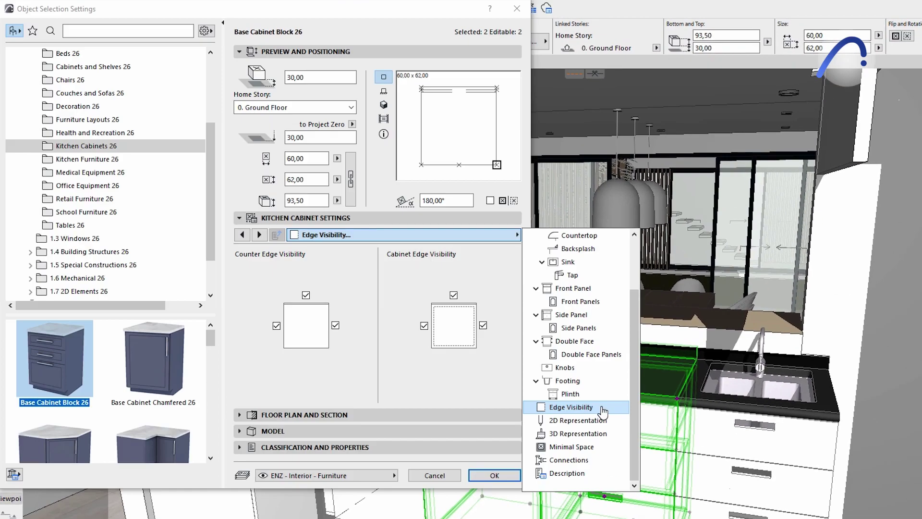
left_click(601, 408)
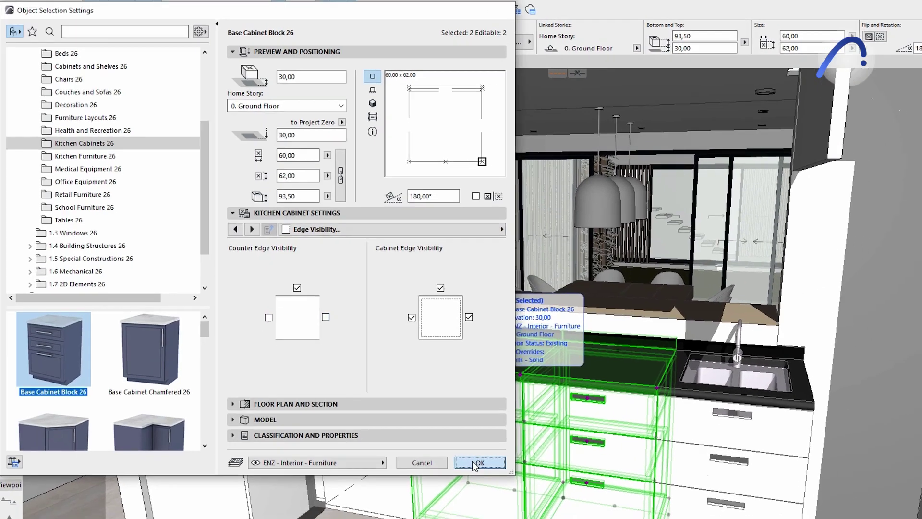
left_click(494, 475)
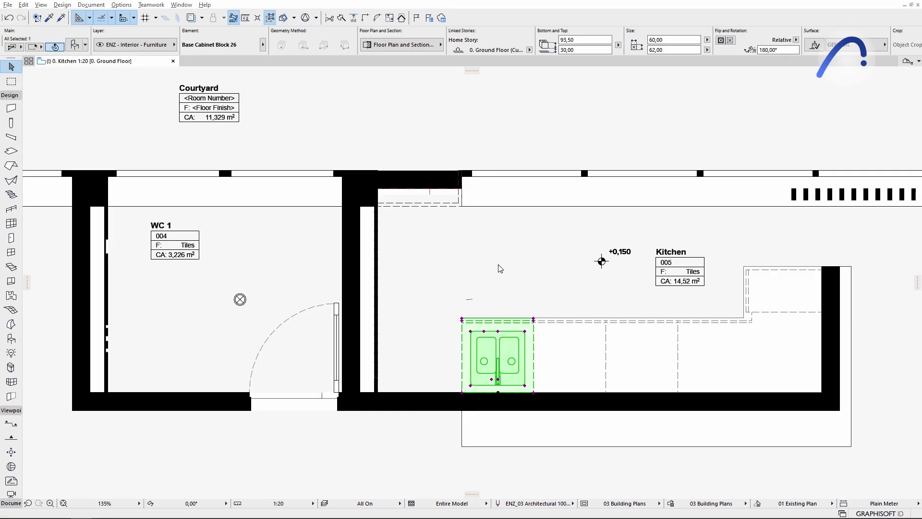
Step: Turn on the opening symbol in the sink cabinet's 2D representation, with Drawer 2 as the front panel
key("ctrl+t")
left_click(418, 211)
left_click(480, 360)
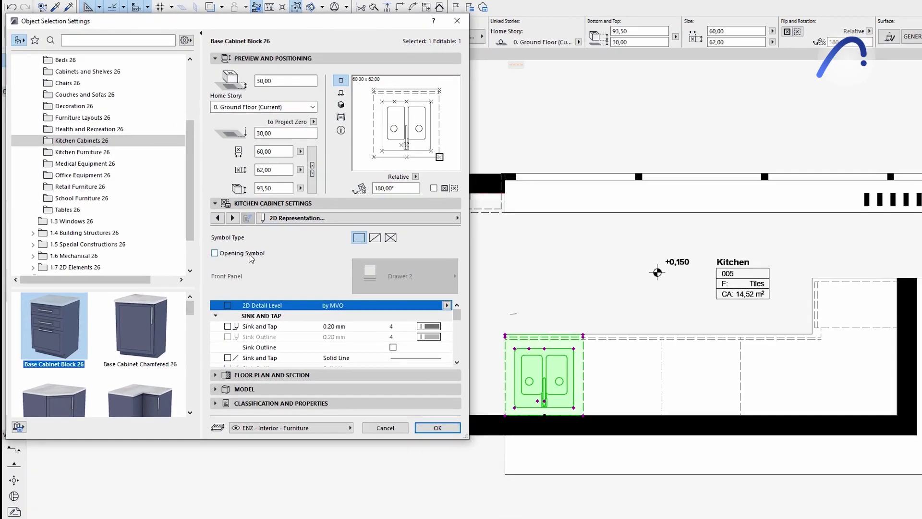
left_click(250, 255)
left_click(405, 276)
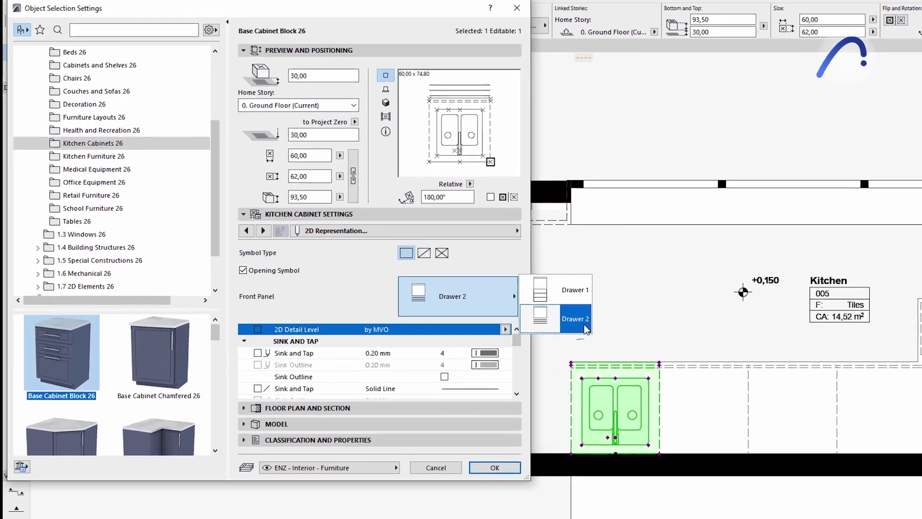
left_click(575, 319)
left_click(494, 467)
left_click(500, 507)
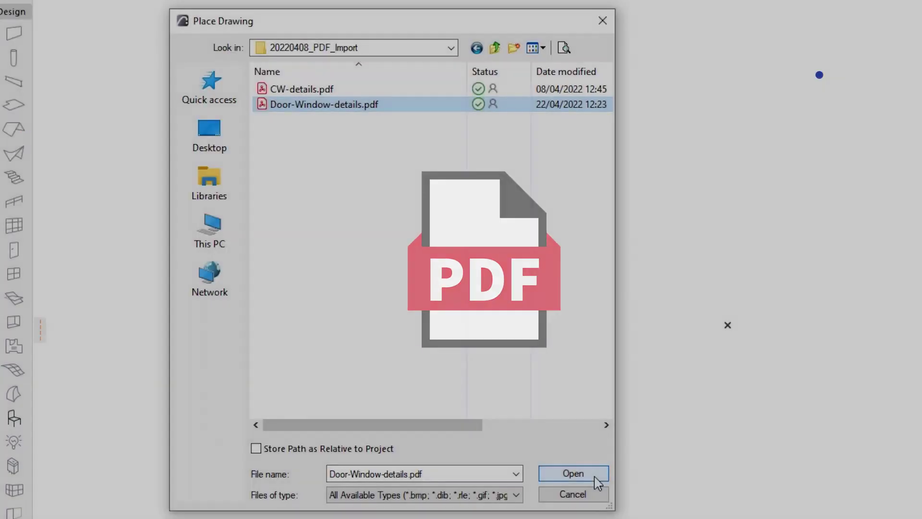
Step: Place pages 16 to 23 of Door-Window-details.pdf as drawings in the D-02 Detail and deselect them
left_click(596, 477)
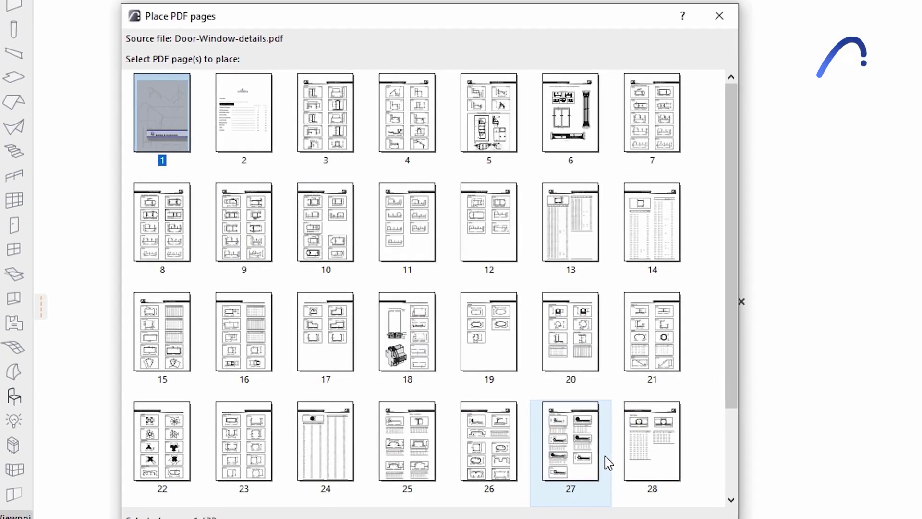
left_click(276, 323)
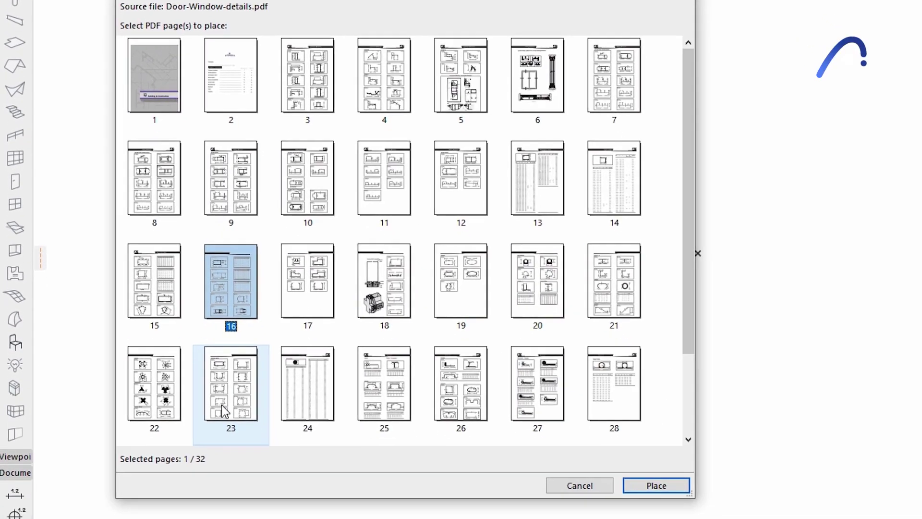
left_click(234, 463, "shift")
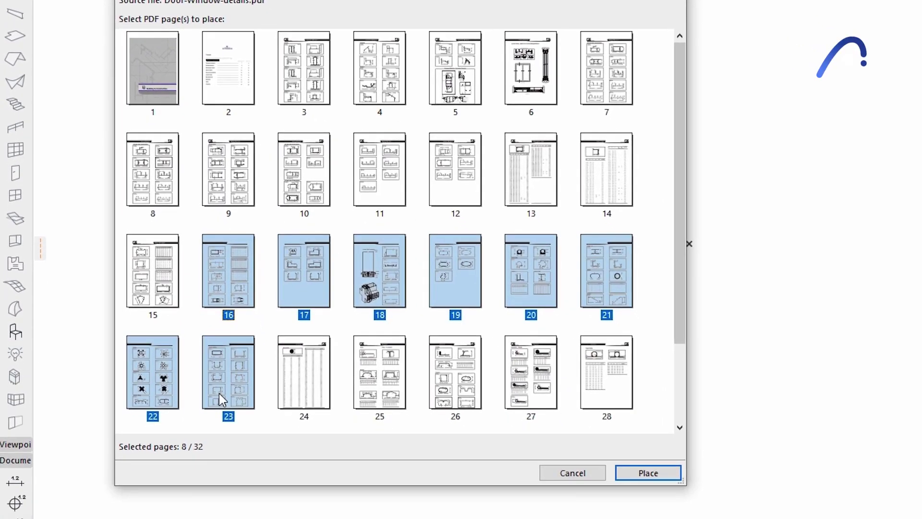
left_click(625, 472)
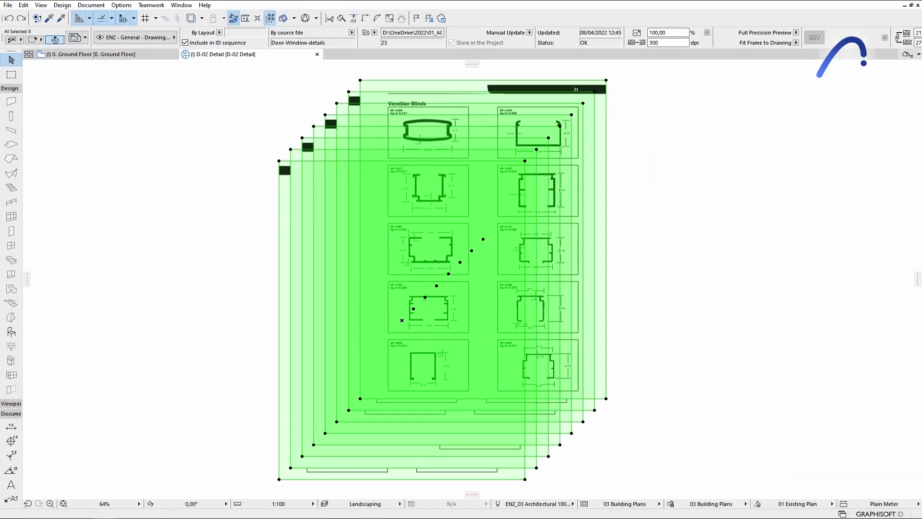
key("Escape")
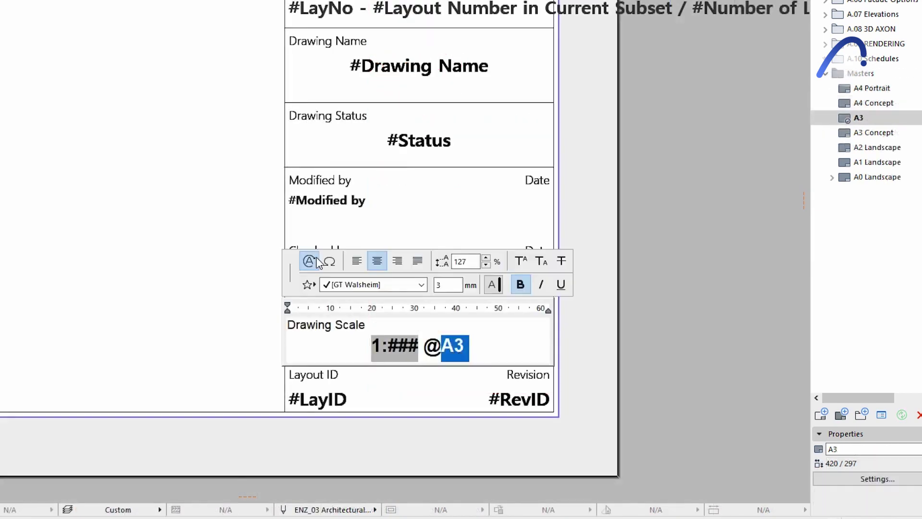
Step: Insert Master Layout autotext in the Drawing Scale field of the A3 master layout's title block
left_click(317, 260)
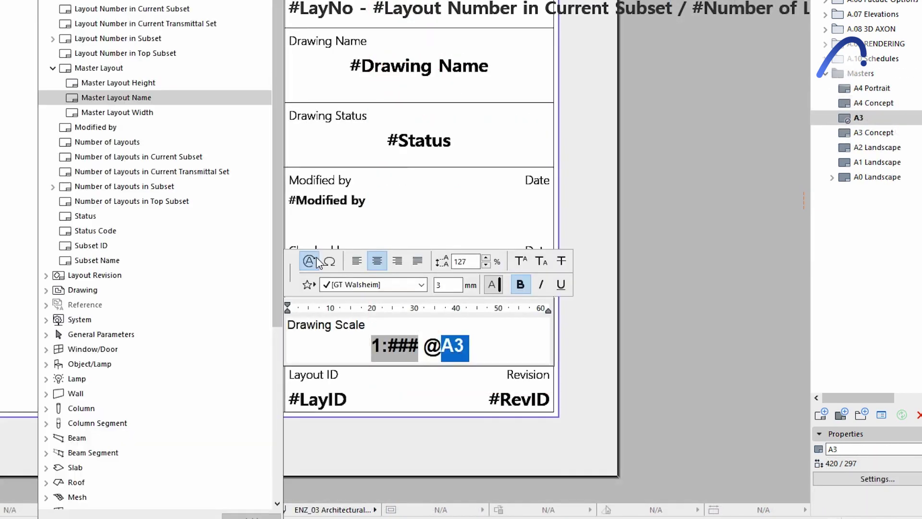
left_click(148, 83)
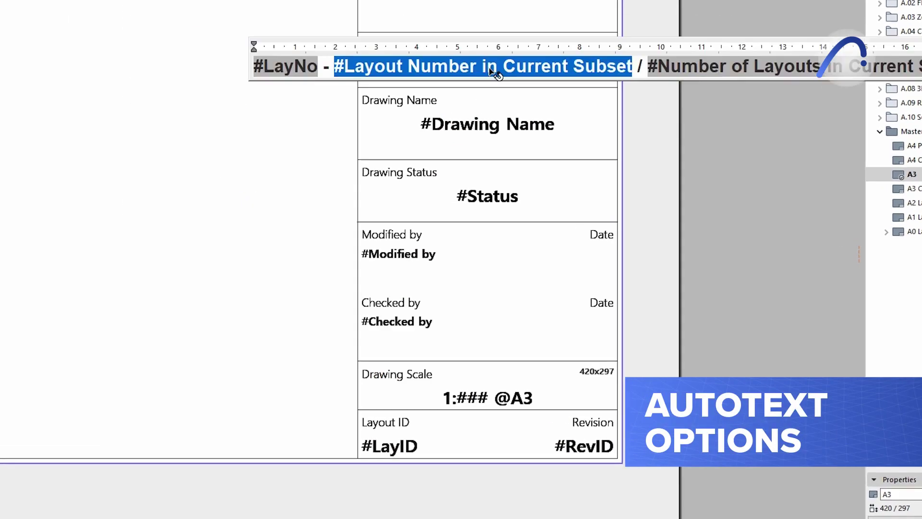
left_click(273, 5)
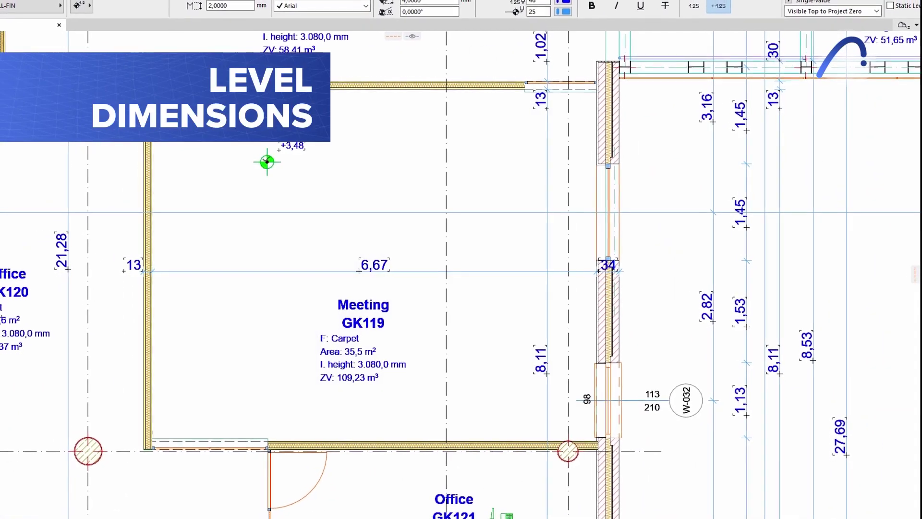
Step: Switch the selected level dimension's text to multi-line and apply the "Level Dimension - ARCH/STR" favorite to it
right_click(267, 162)
left_click(313, 168)
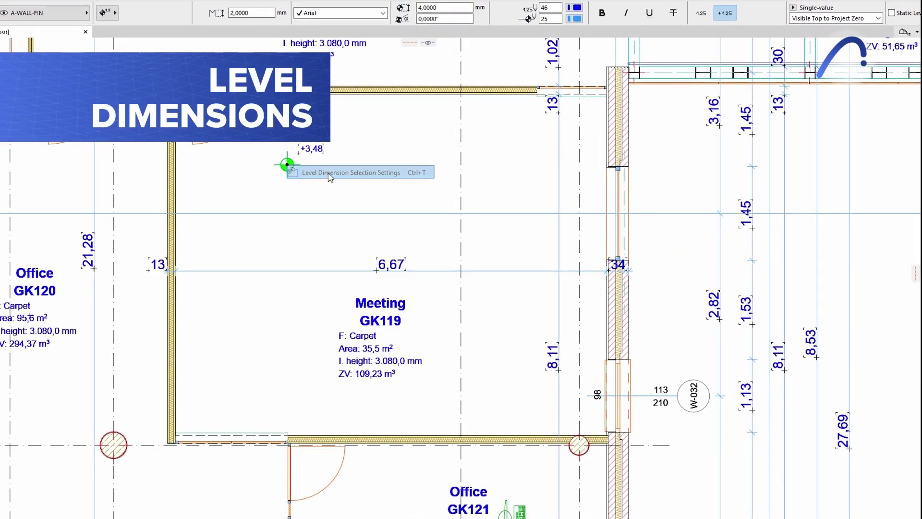
left_click(353, 334)
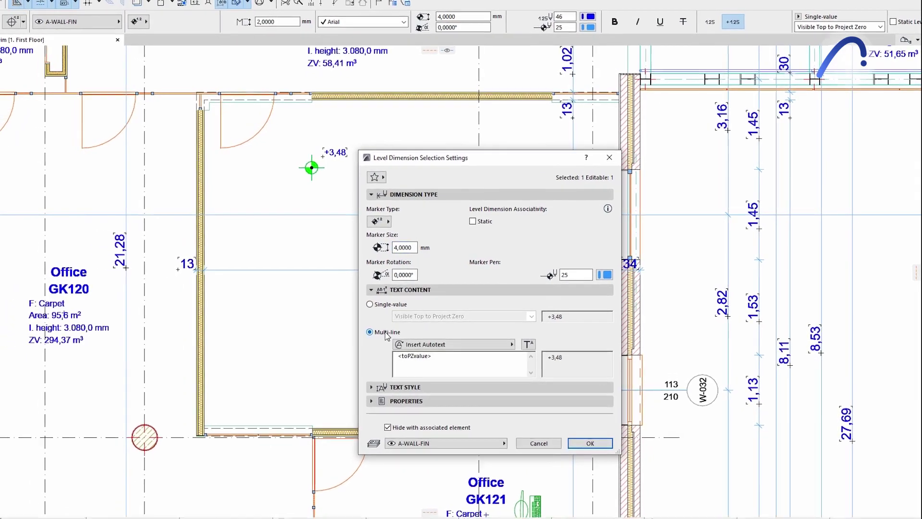
left_click(498, 344)
key("Escape")
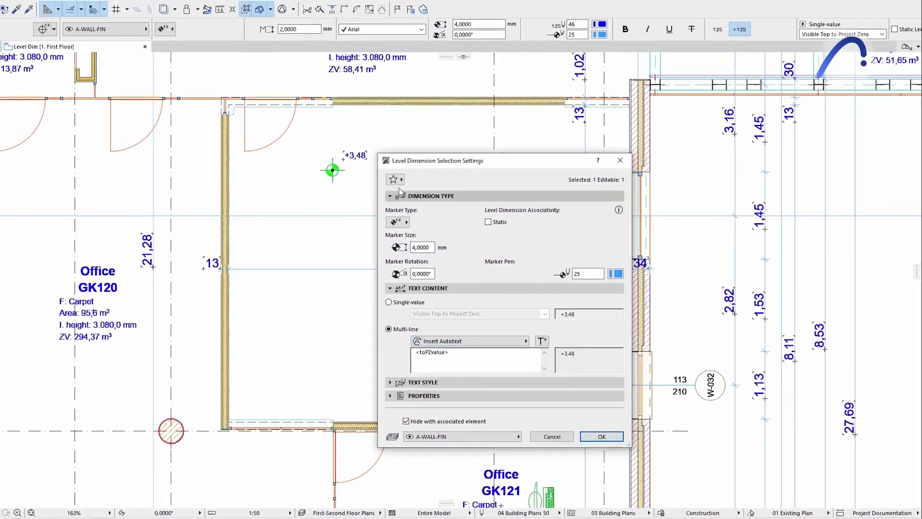
left_click(398, 181)
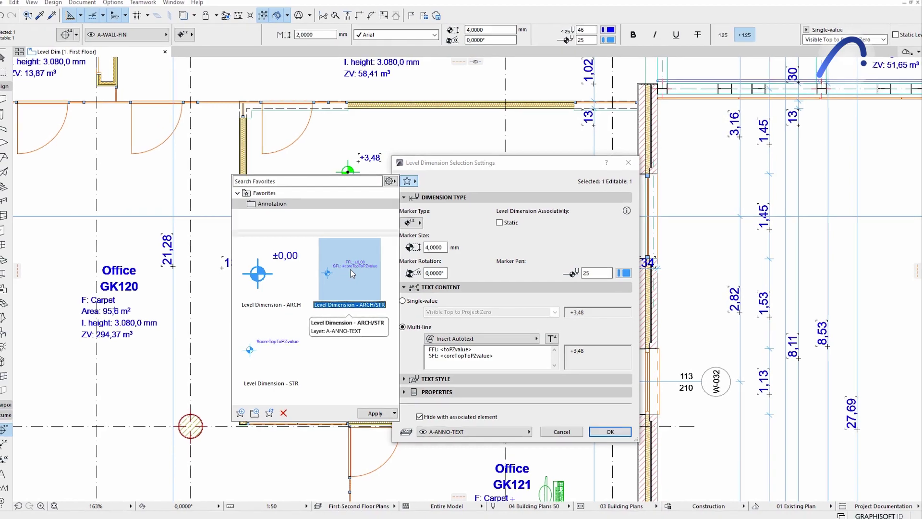
double_click(352, 271)
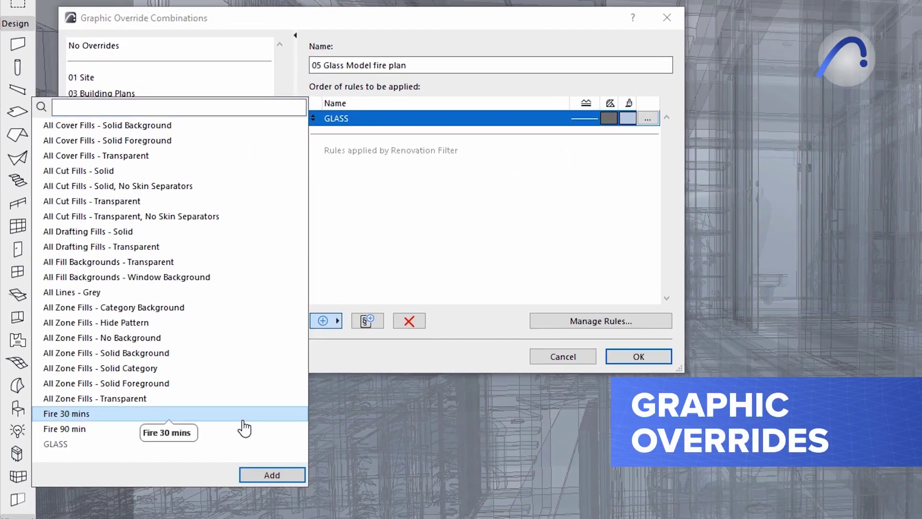
Step: Add the Fire 30 mins and Fire 90 min rules to the fire plan override combination, and duplicate Fire 90 min as Fire 60 min
left_click(263, 478)
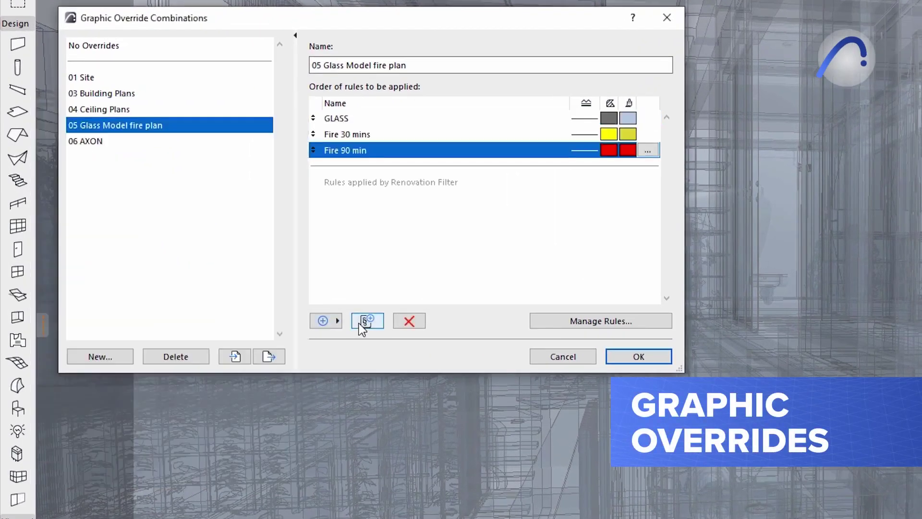
left_click(361, 323)
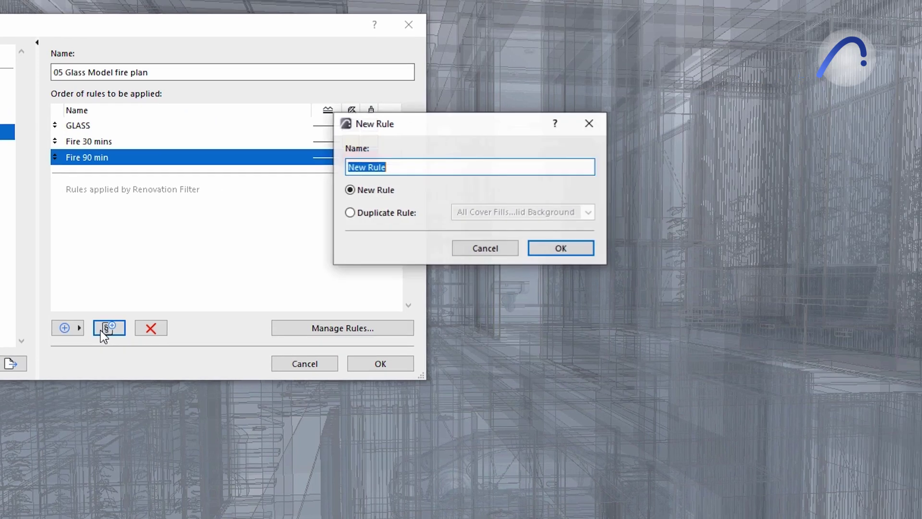
left_click(311, 213)
left_click(429, 215)
left_click(459, 472)
left_click_drag(364, 168, 335, 172)
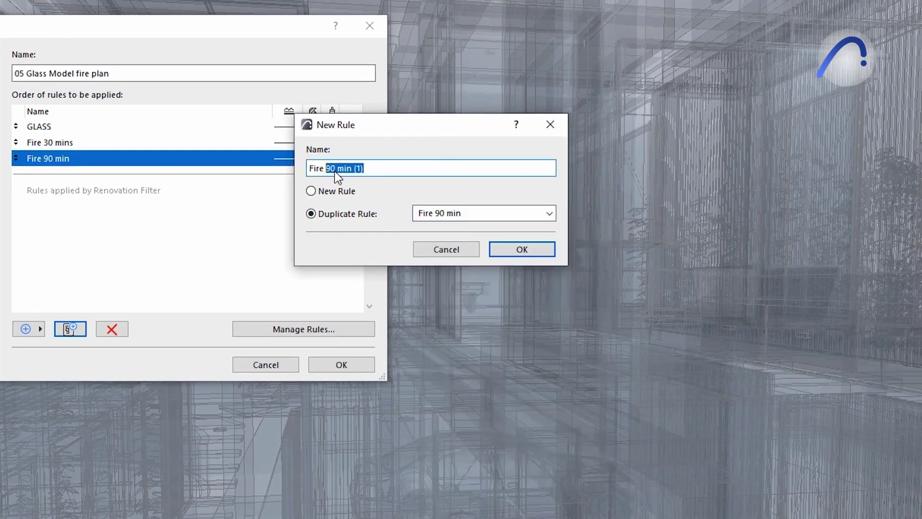
left_click(538, 250)
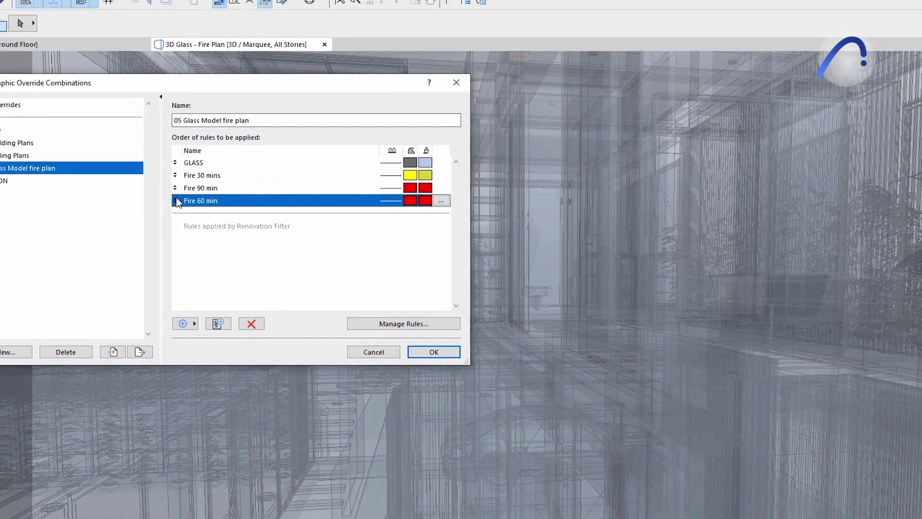
Step: Reorder the combination's rules as Fire 90 min, Fire 60 min, Fire 30 mins and GLASS
left_click_drag(16, 173, 20, 153)
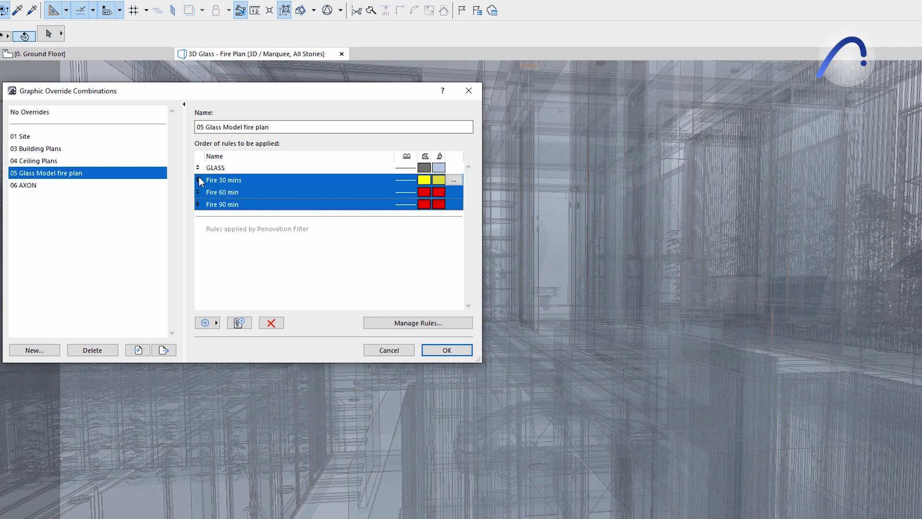
left_click_drag(199, 180, 219, 207)
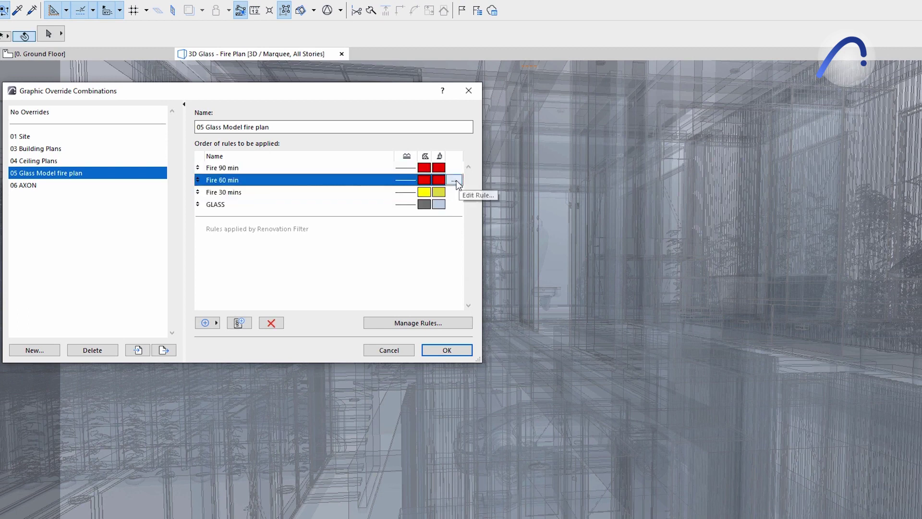
Step: Edit the Fire 60 min rule to a 1 hour Fire Resistance Rating, pen 3 and Paint - Cadmium Orange surface, and accept the combination
left_click(455, 181)
left_click(643, 197)
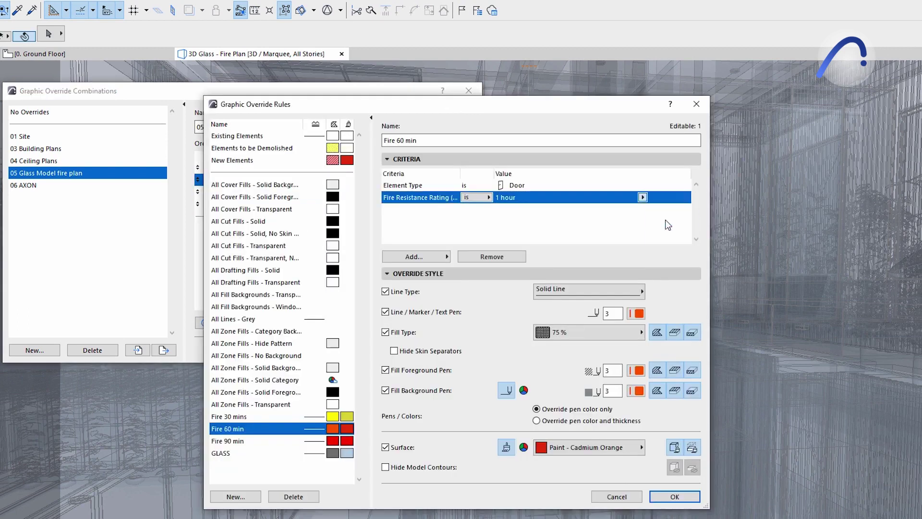
left_click(688, 499)
left_click(439, 350)
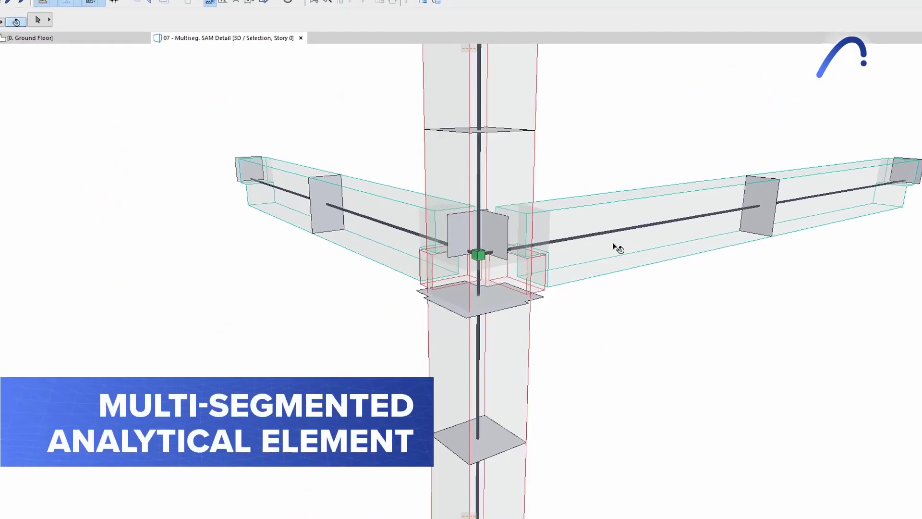
Step: Open the beam's settings and examine the analytical axis preview options in its Structural Analytical Parameters
double_click(618, 247)
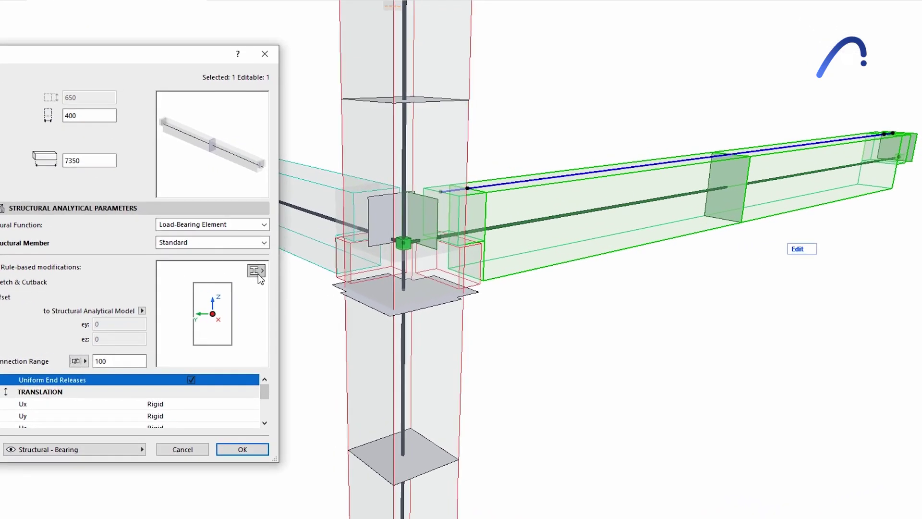
left_click(358, 286)
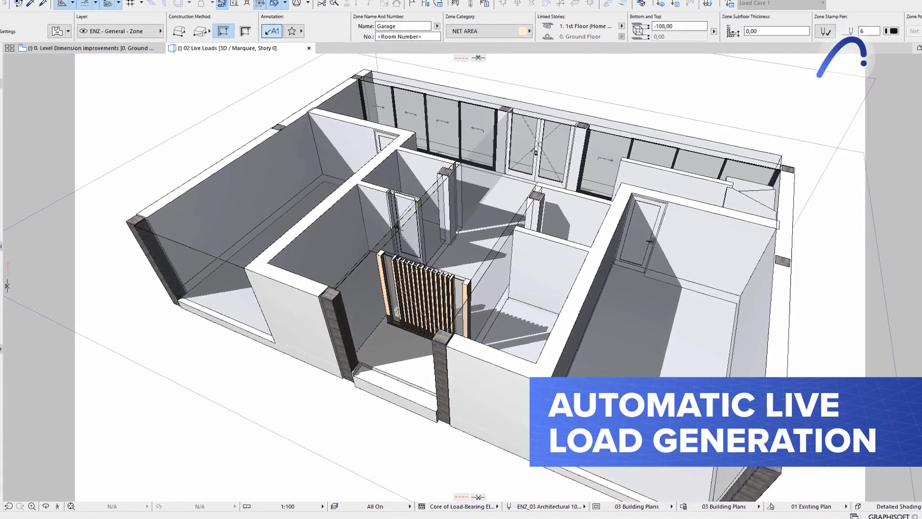
Step: Select all zones, enable Generate Live Loads for them, and generate the live loads
key("ctrl+a")
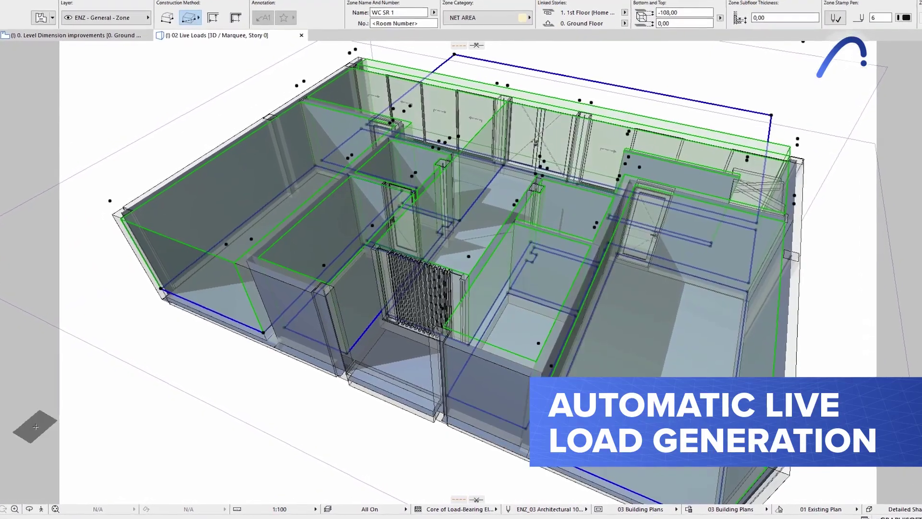
key("ctrl+t")
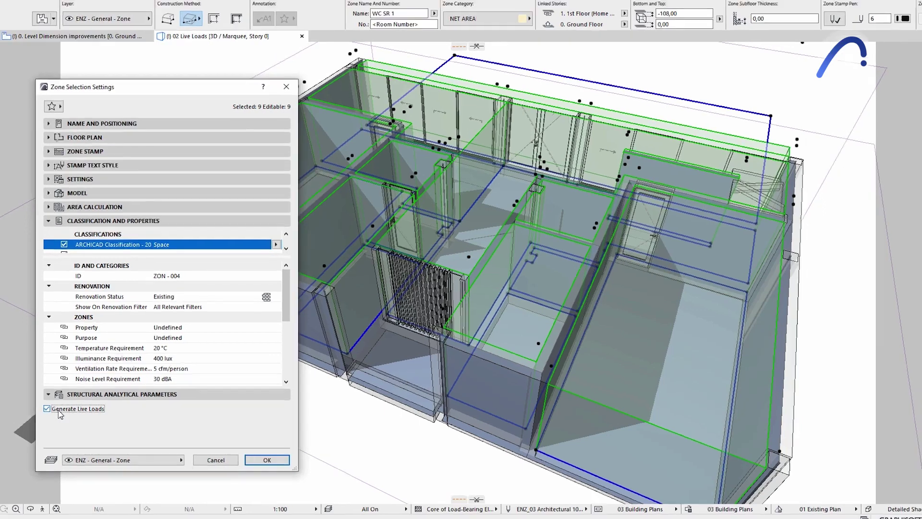
left_click(62, 4)
mouse_move(125, 305)
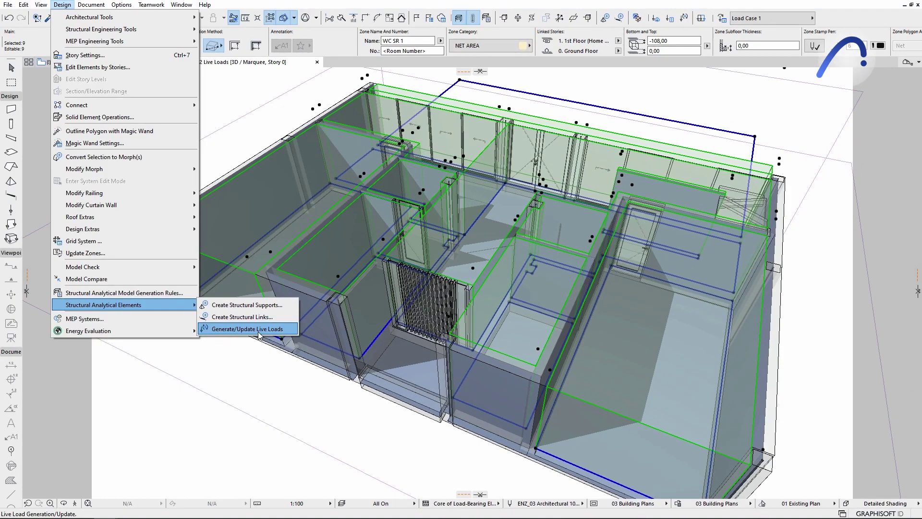
left_click(254, 329)
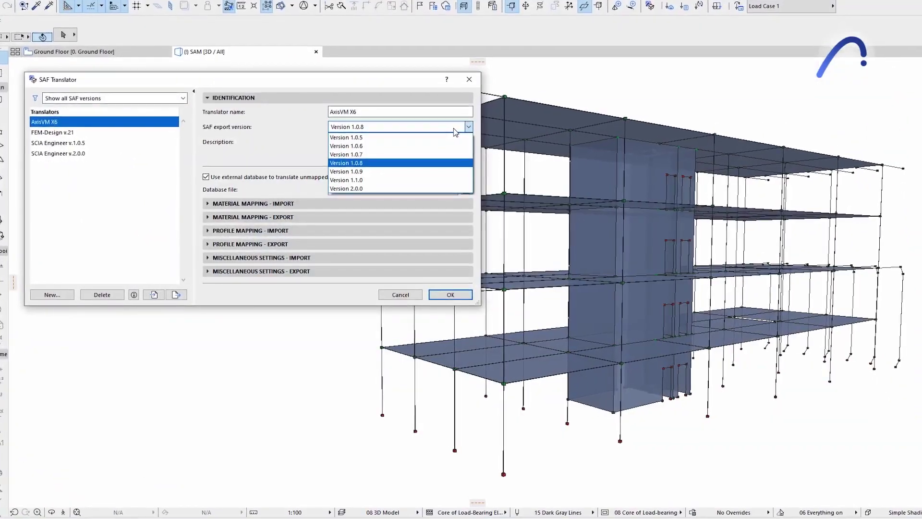
Step: Review the AxisVM X6 SAF translator's export version choices and its material mapping settings for import and export
left_click(455, 132)
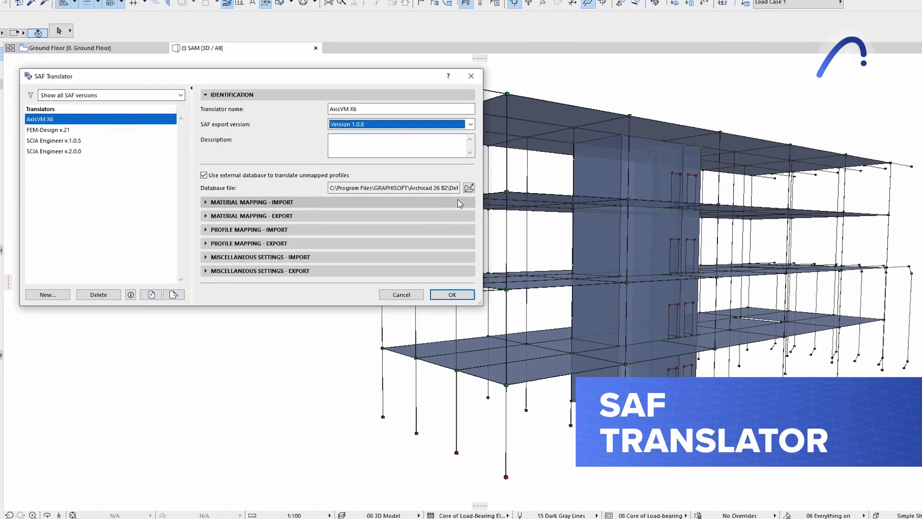
left_click(457, 202)
left_click(461, 202)
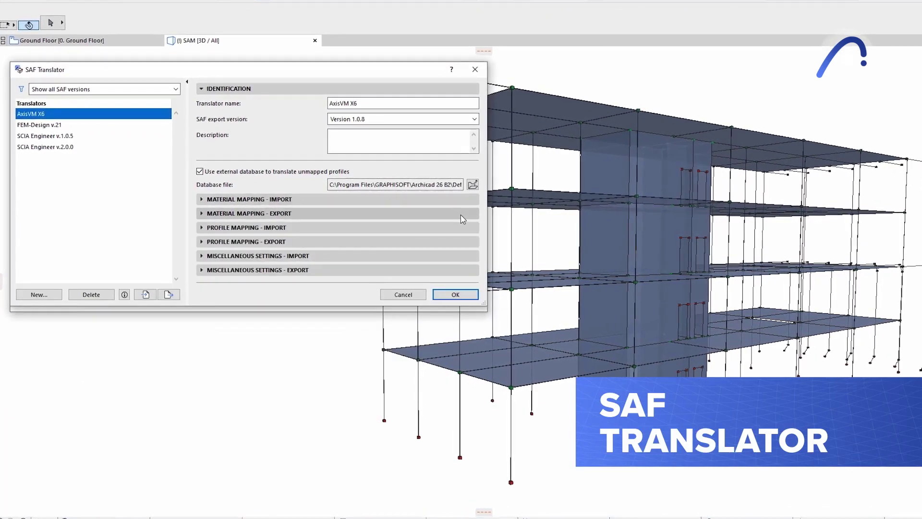
left_click(460, 215)
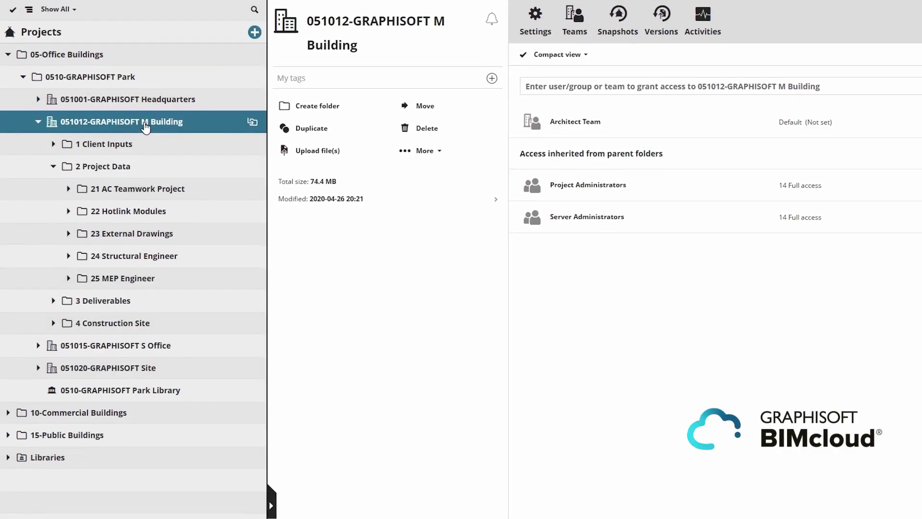
Step: Switch to BIMcloud and examine the 1 Client Inputs and 21 AC Teamwork Project folders of the M Building project
left_click(162, 145)
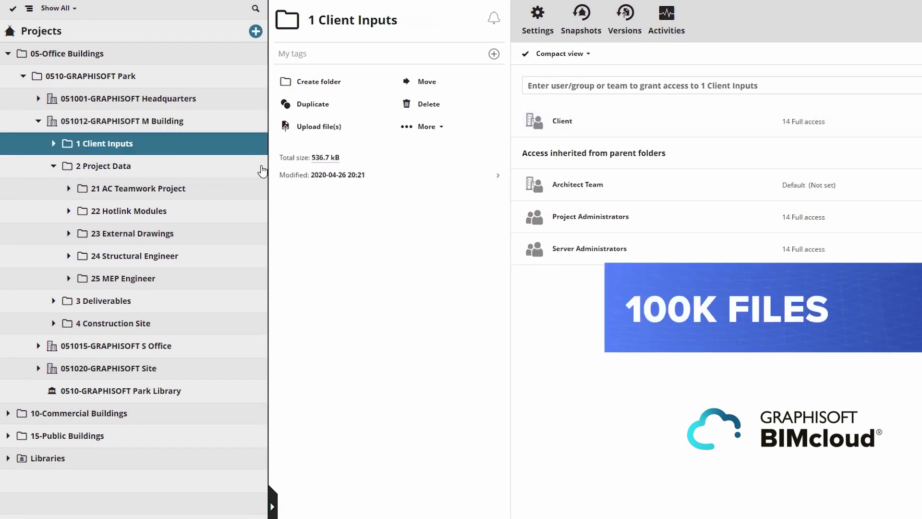
left_click(166, 191)
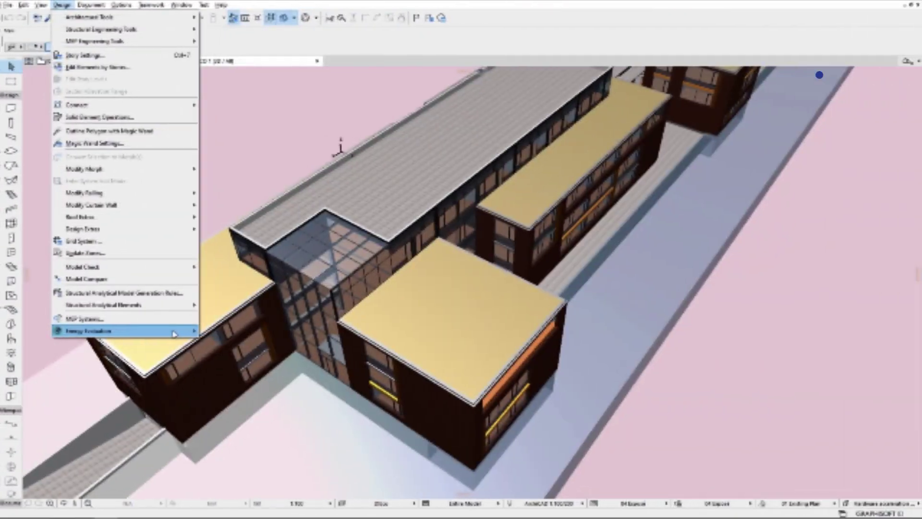
mouse_move(172, 330)
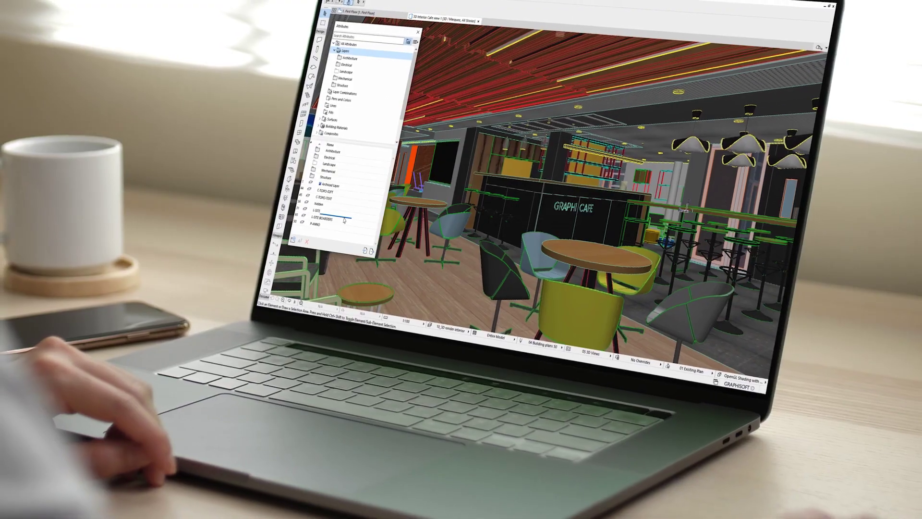
Step: Move the four selected topography and site layers into the Landscape layer folder
right_click(343, 220)
left_click(358, 243)
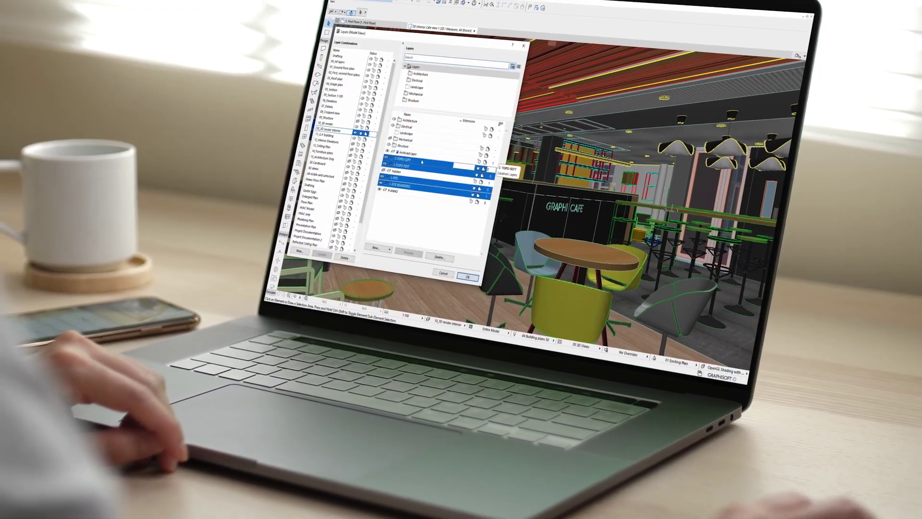
key("Delete")
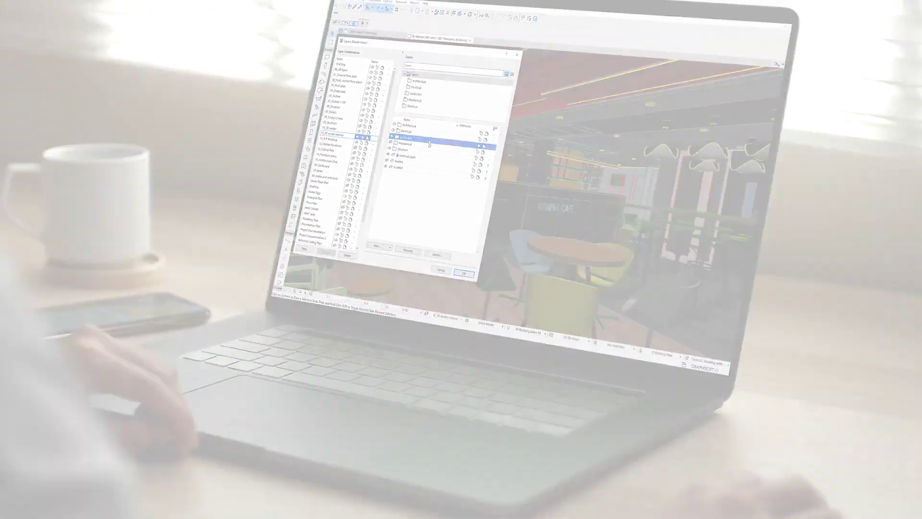